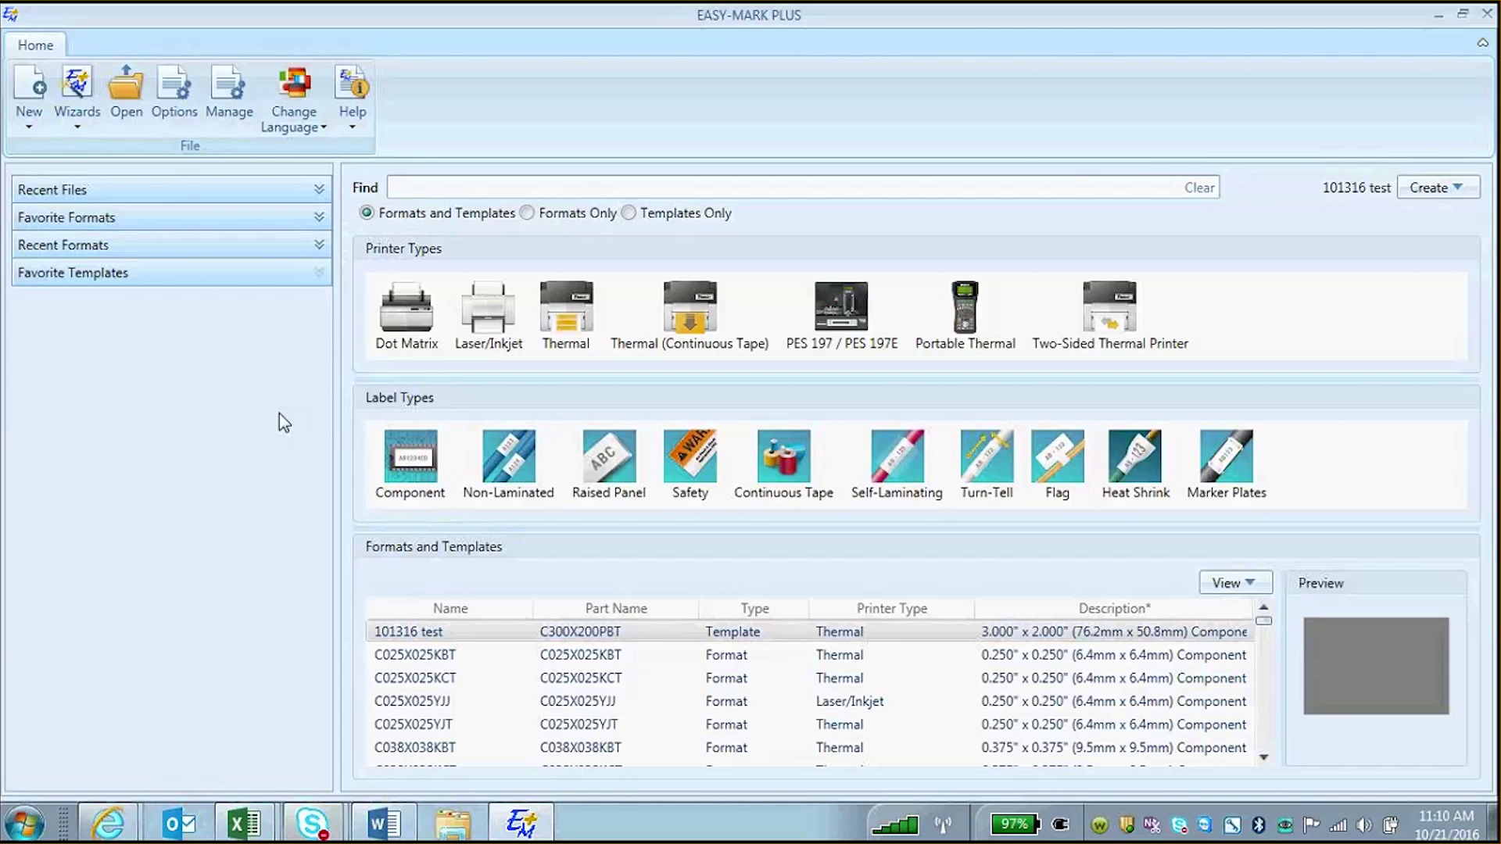
# Open S100X150VATY Label File.pem from Easy-Mark Files, filtering for Easy-Mark (*.pem) files
pyautogui.click(131, 104)
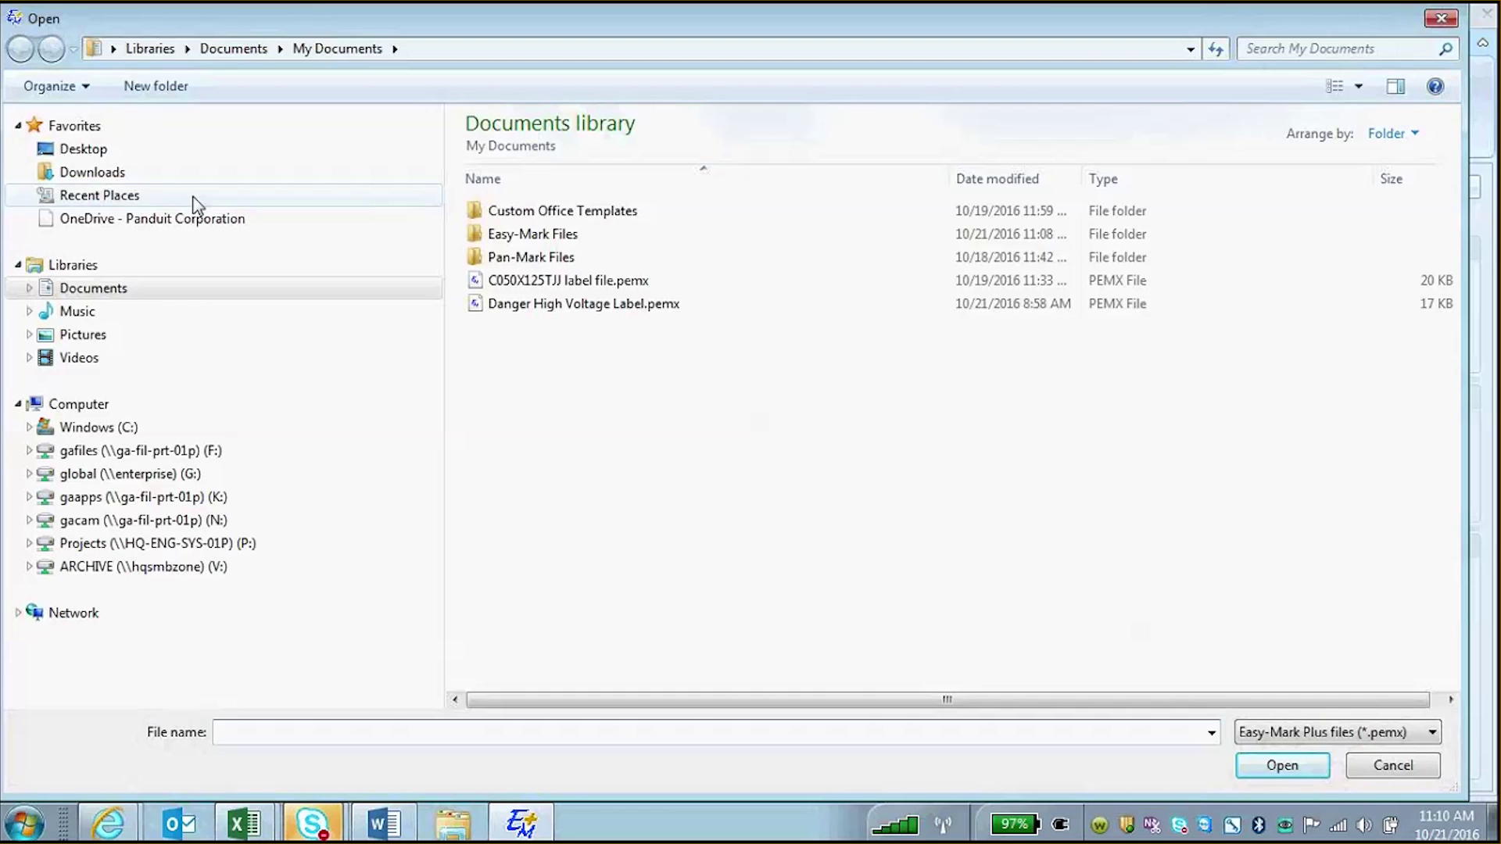
pyautogui.click(1422, 737)
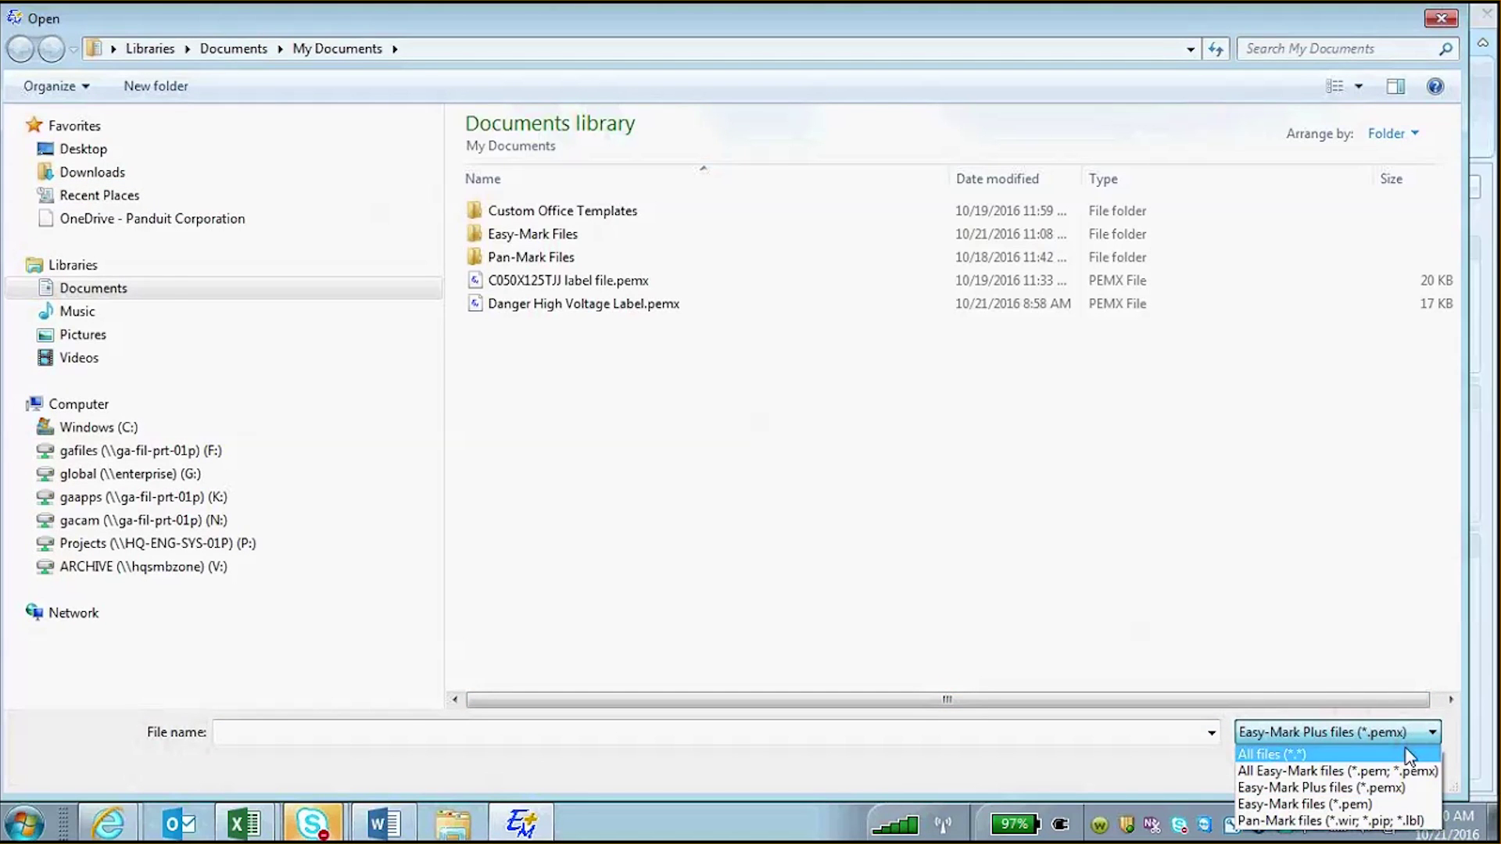
pyautogui.click(1374, 804)
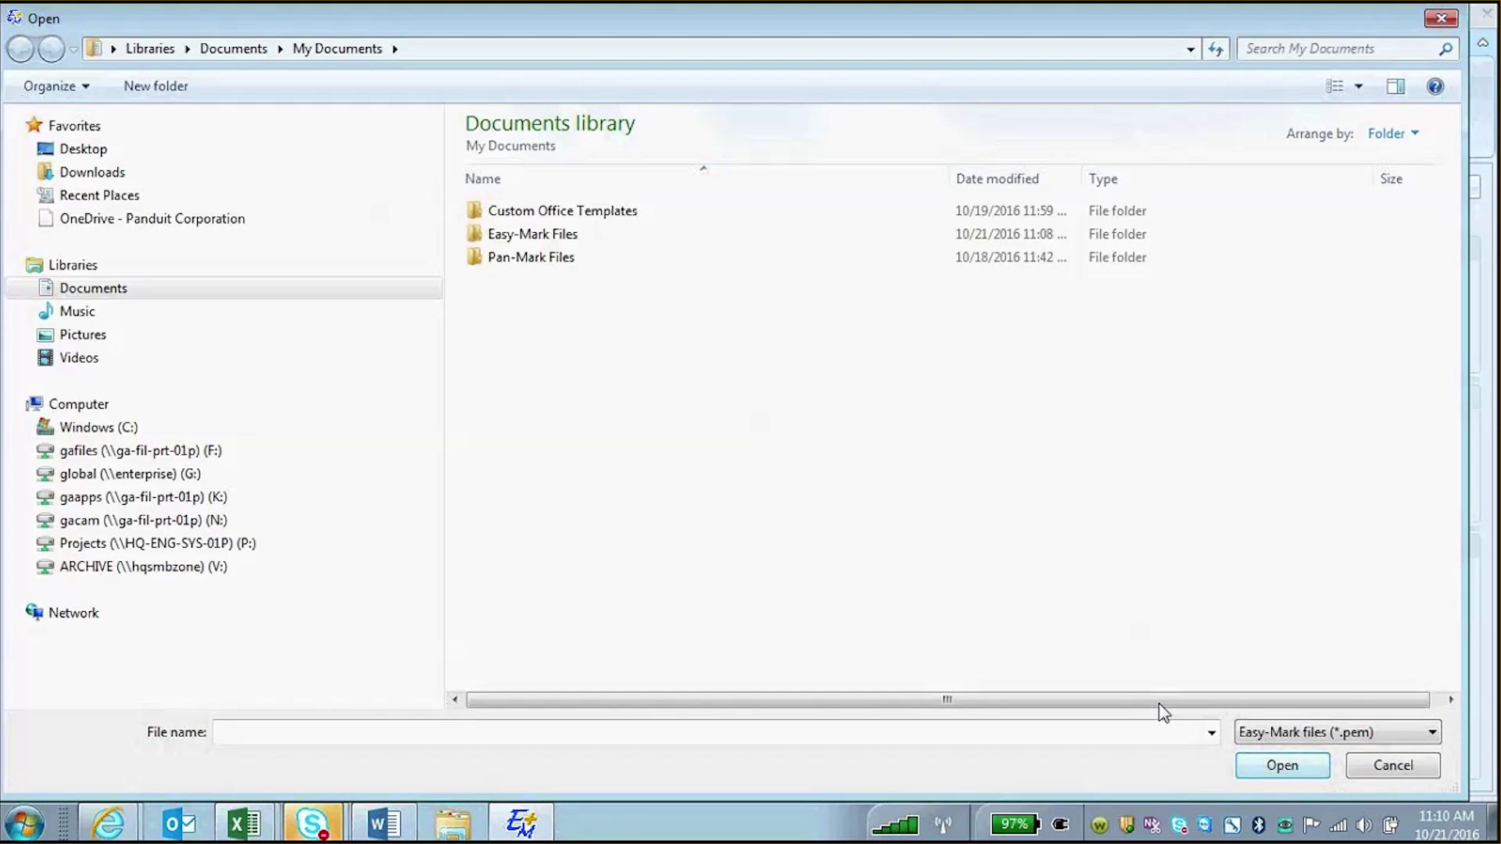
pyautogui.doubleClick(544, 237)
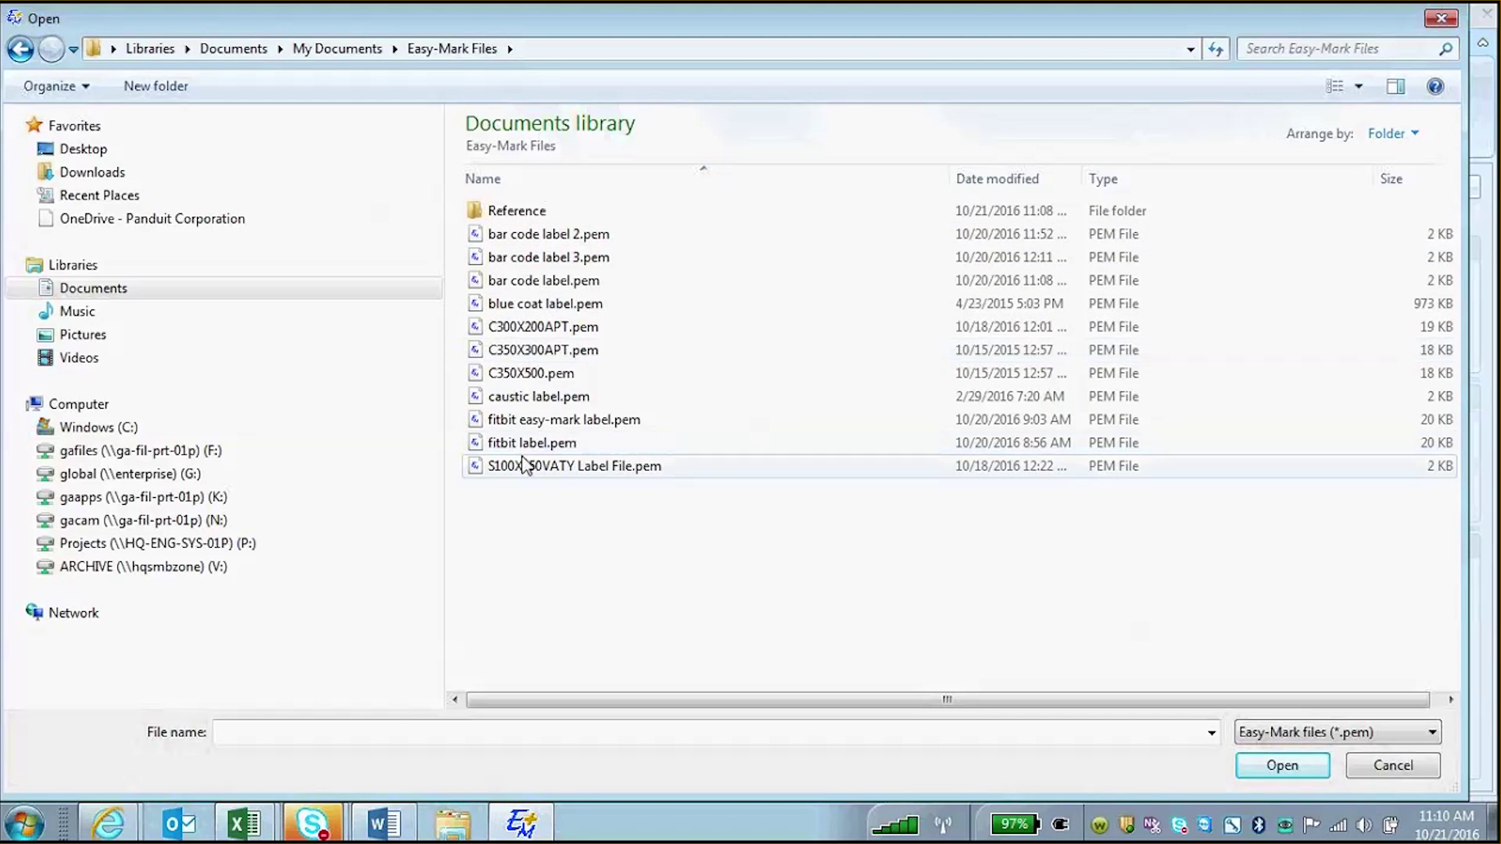
pyautogui.click(521, 467)
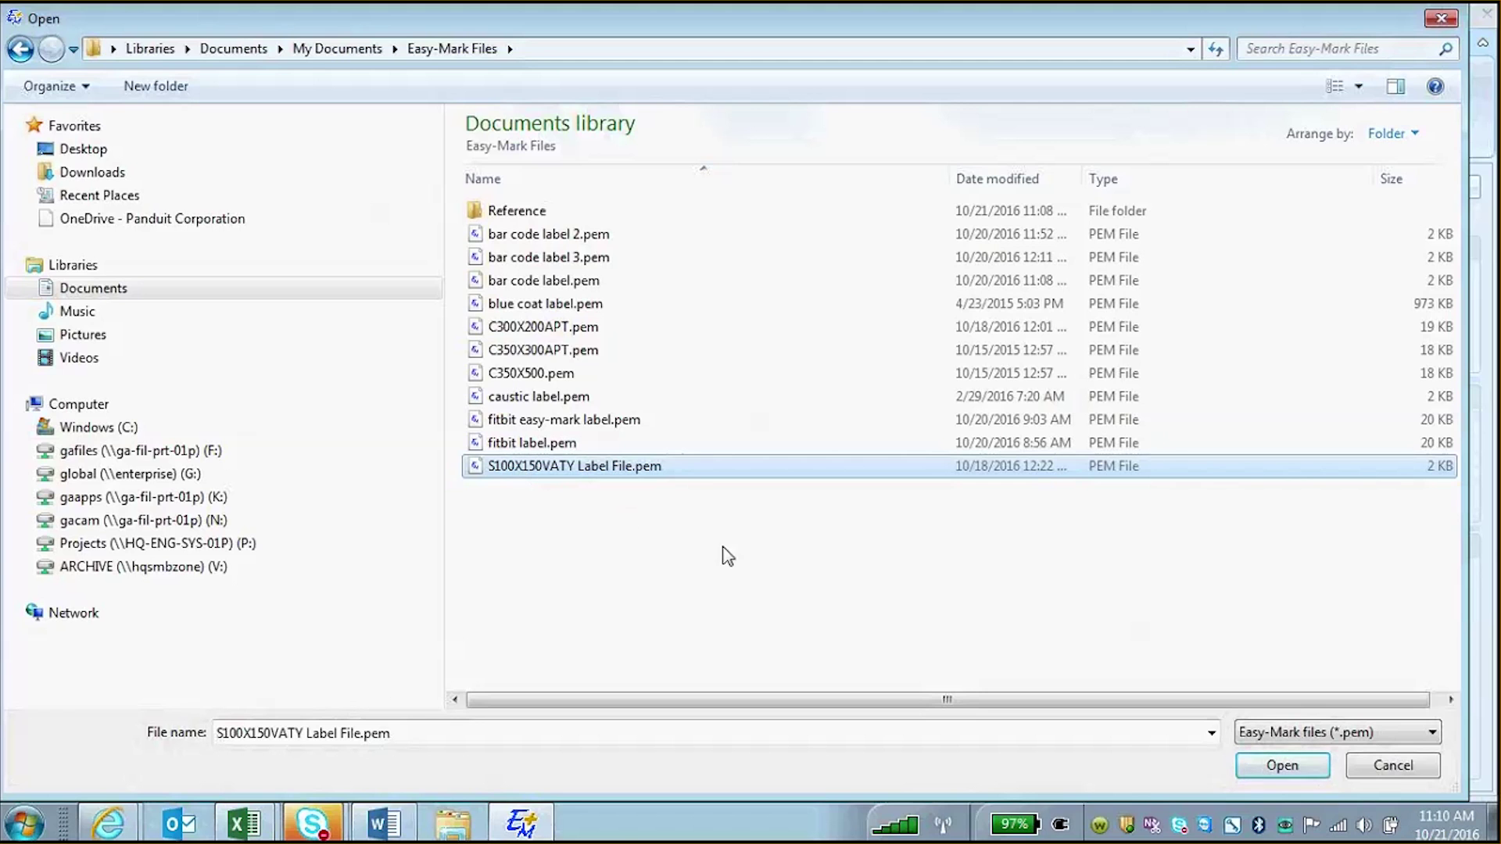
pyautogui.click(1281, 765)
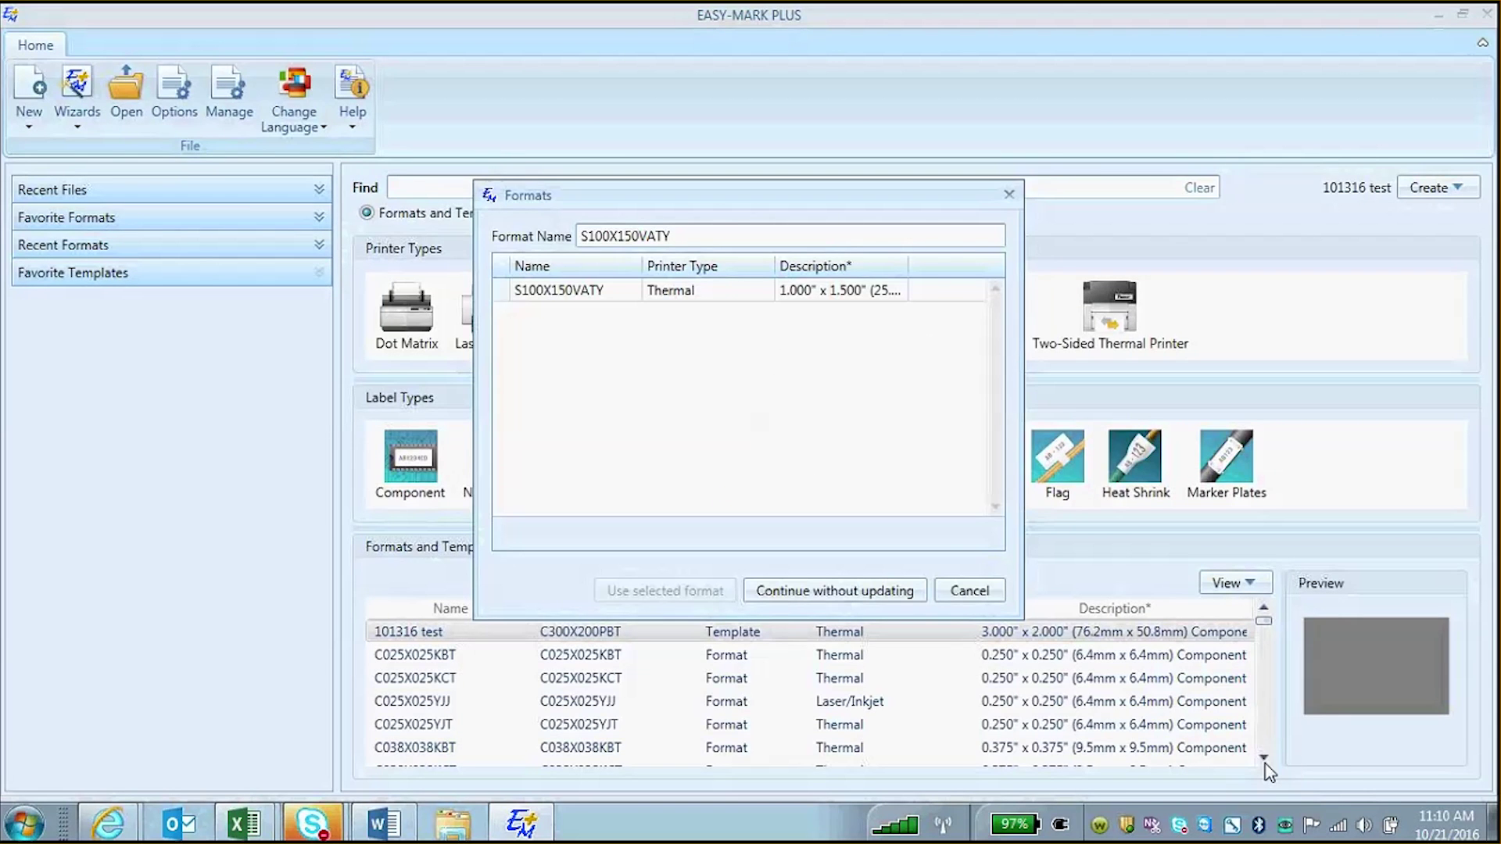
# Apply the S100X150VATY thermal format to the old label
pyautogui.click(548, 295)
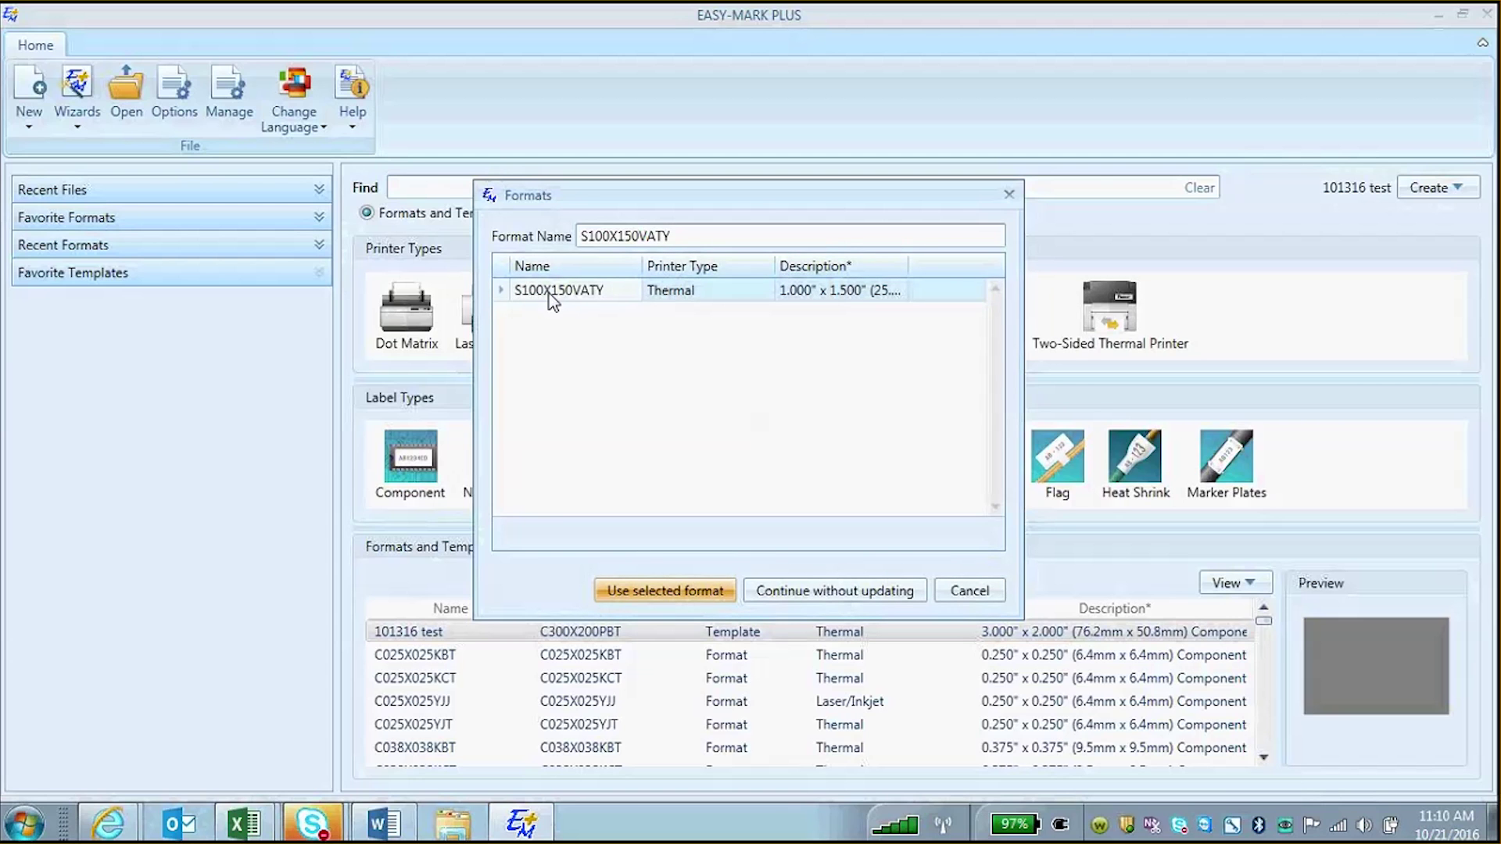
pyautogui.click(637, 597)
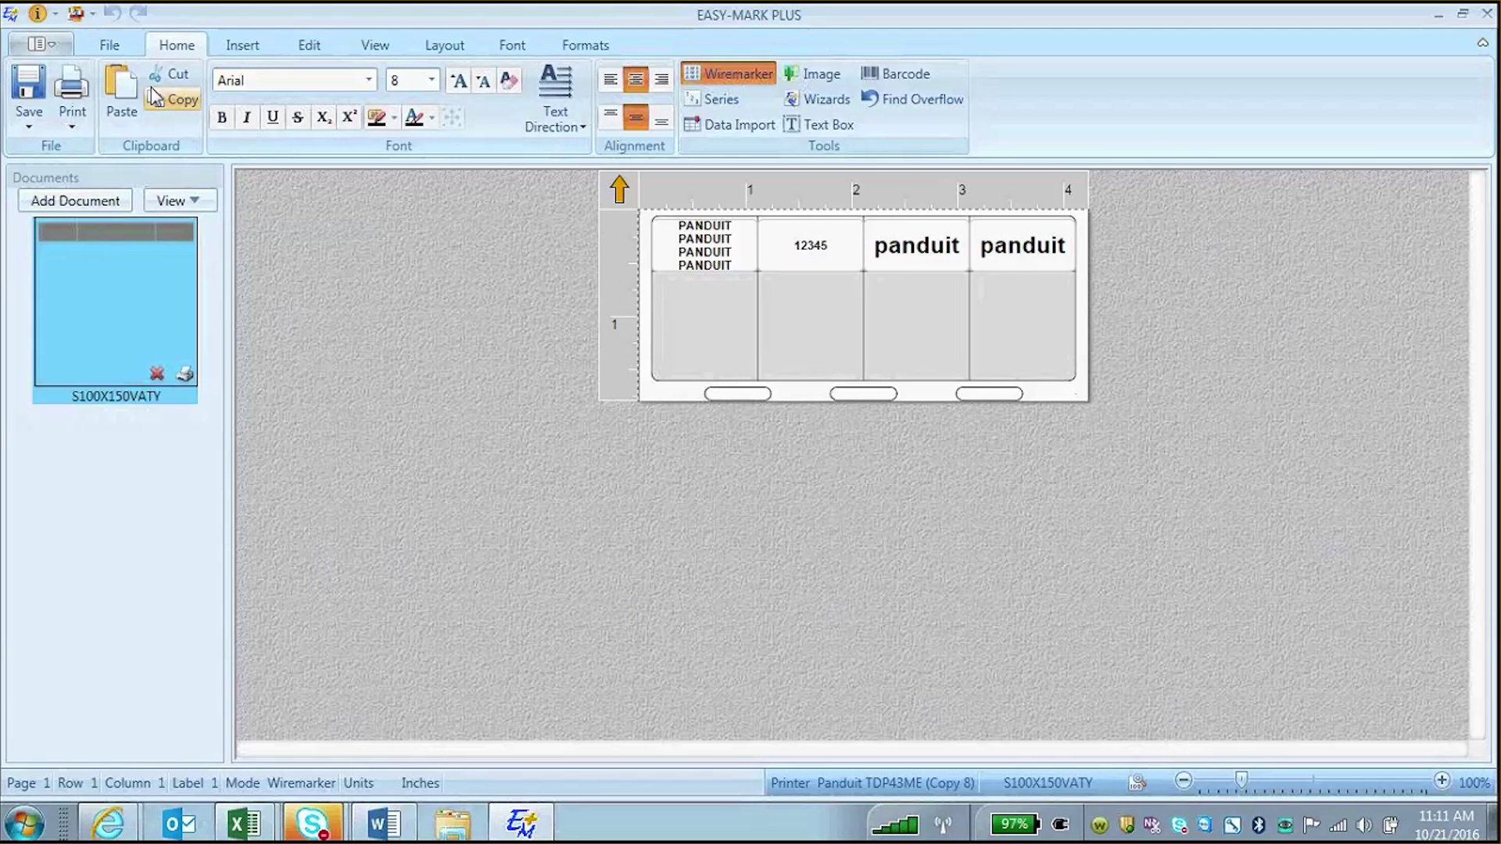
# Bring up the File commands over the loaded S100X150VATY label
pyautogui.click(106, 45)
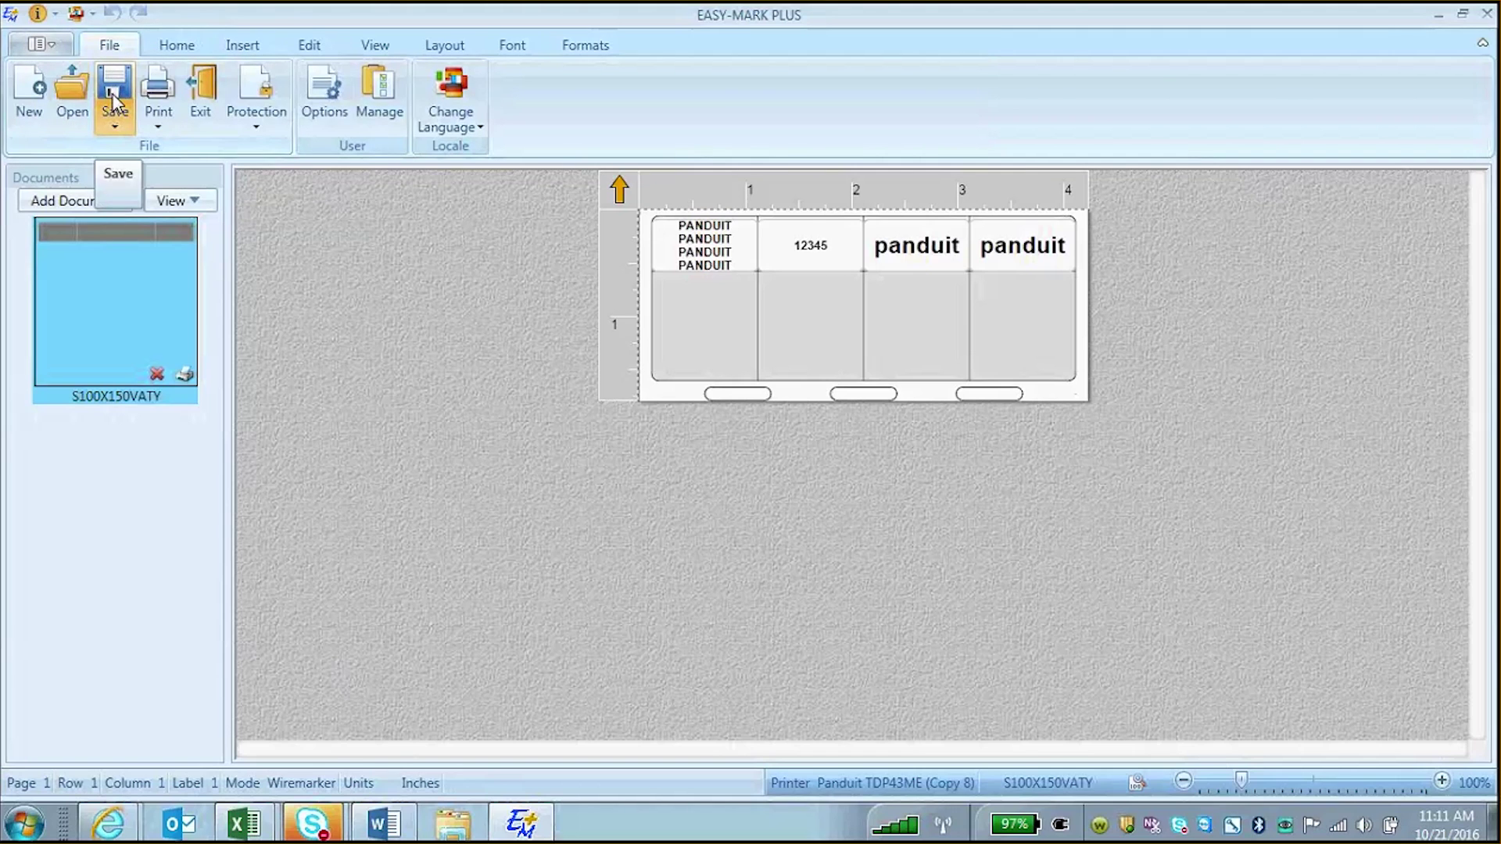
# Save the label as 'Easy-Mark Plus File.pemx' in the Easy-Mark Files folder
pyautogui.click(116, 111)
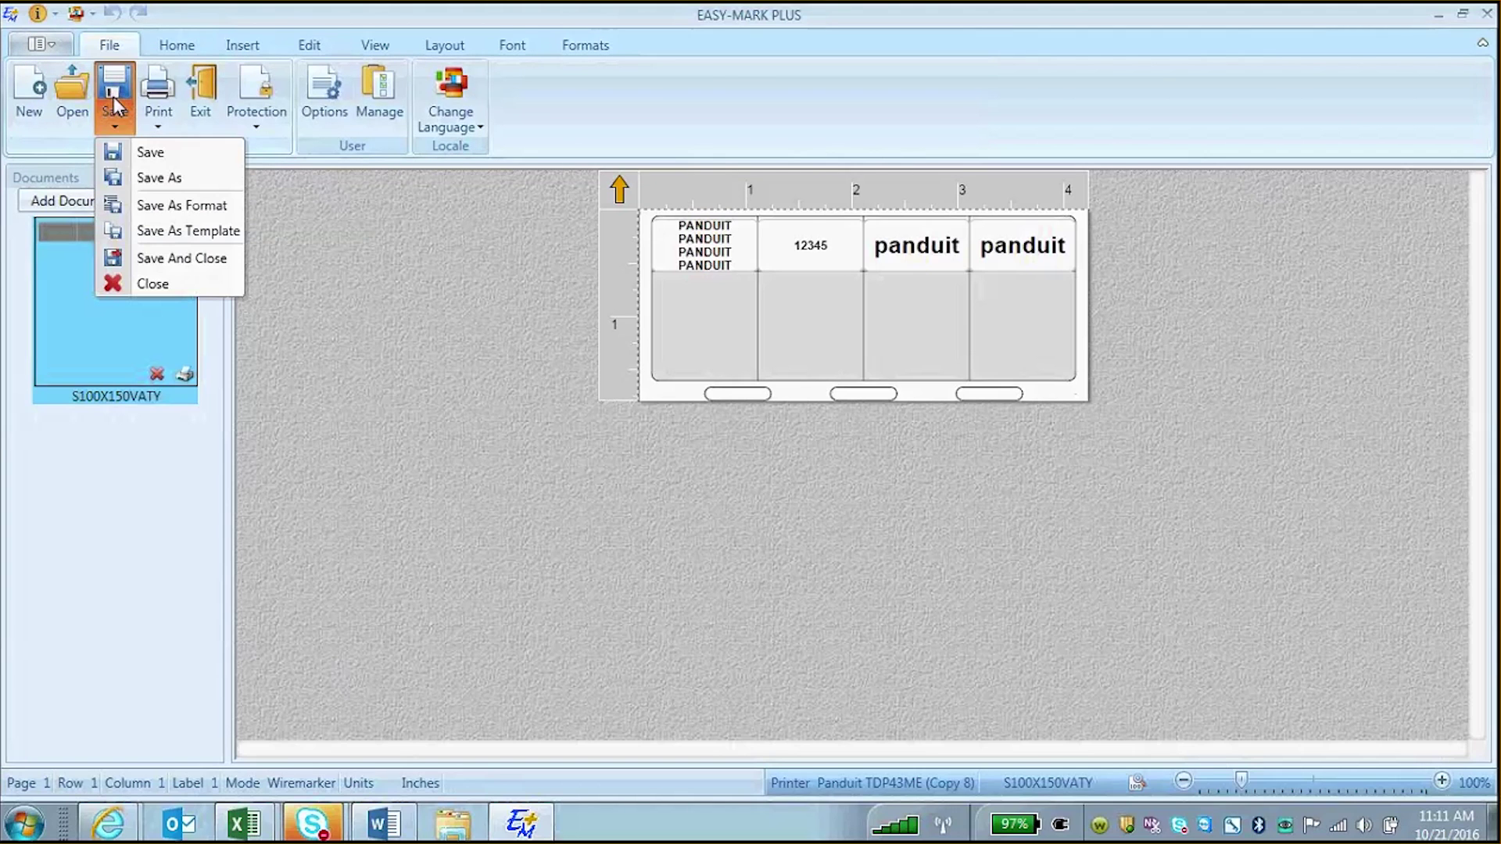
pyautogui.click(151, 178)
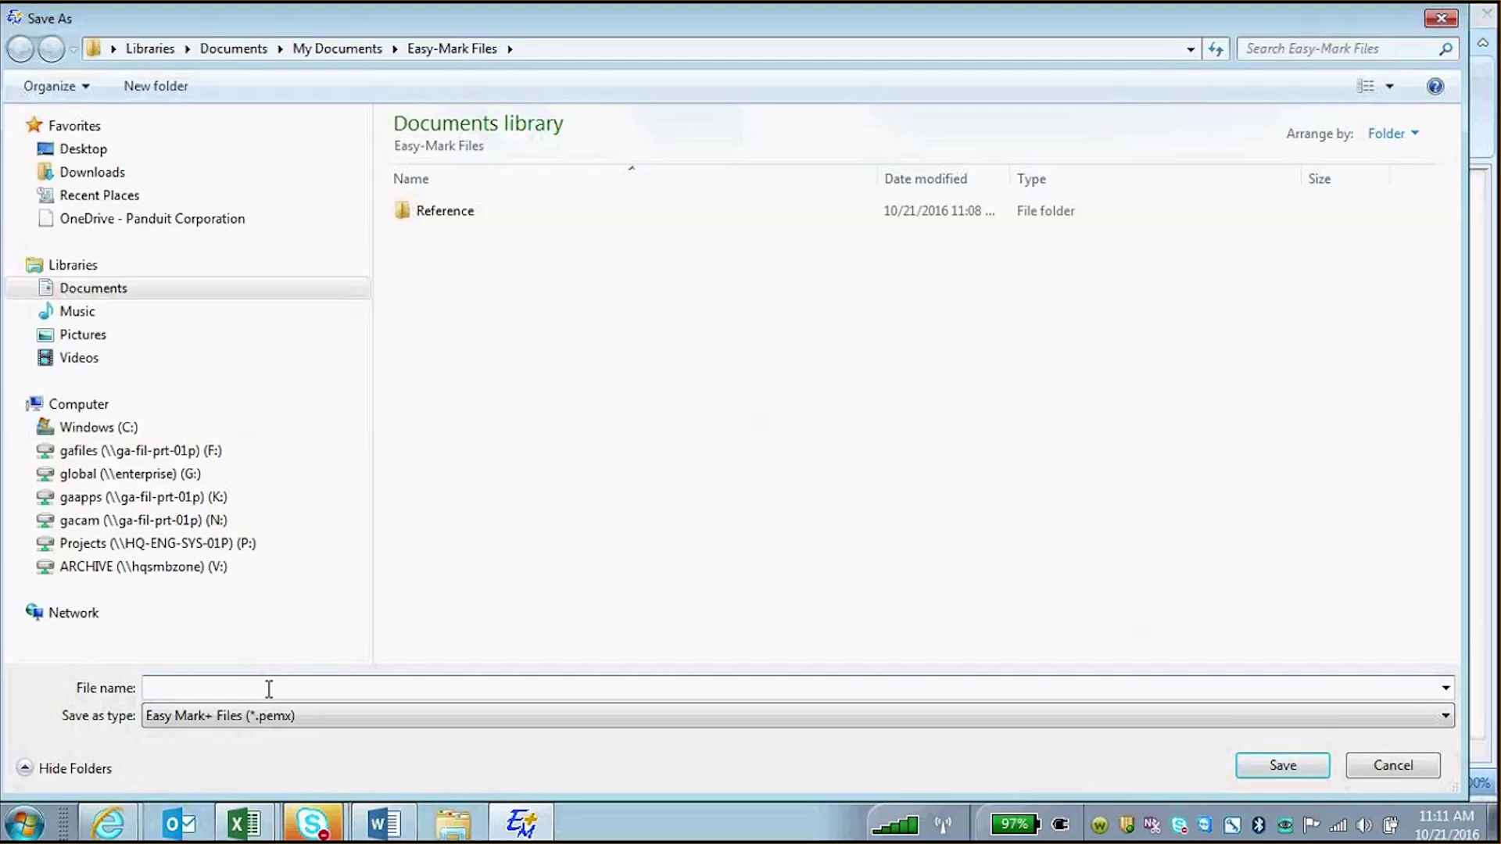
pyautogui.write('Easy-Mark Plus ')
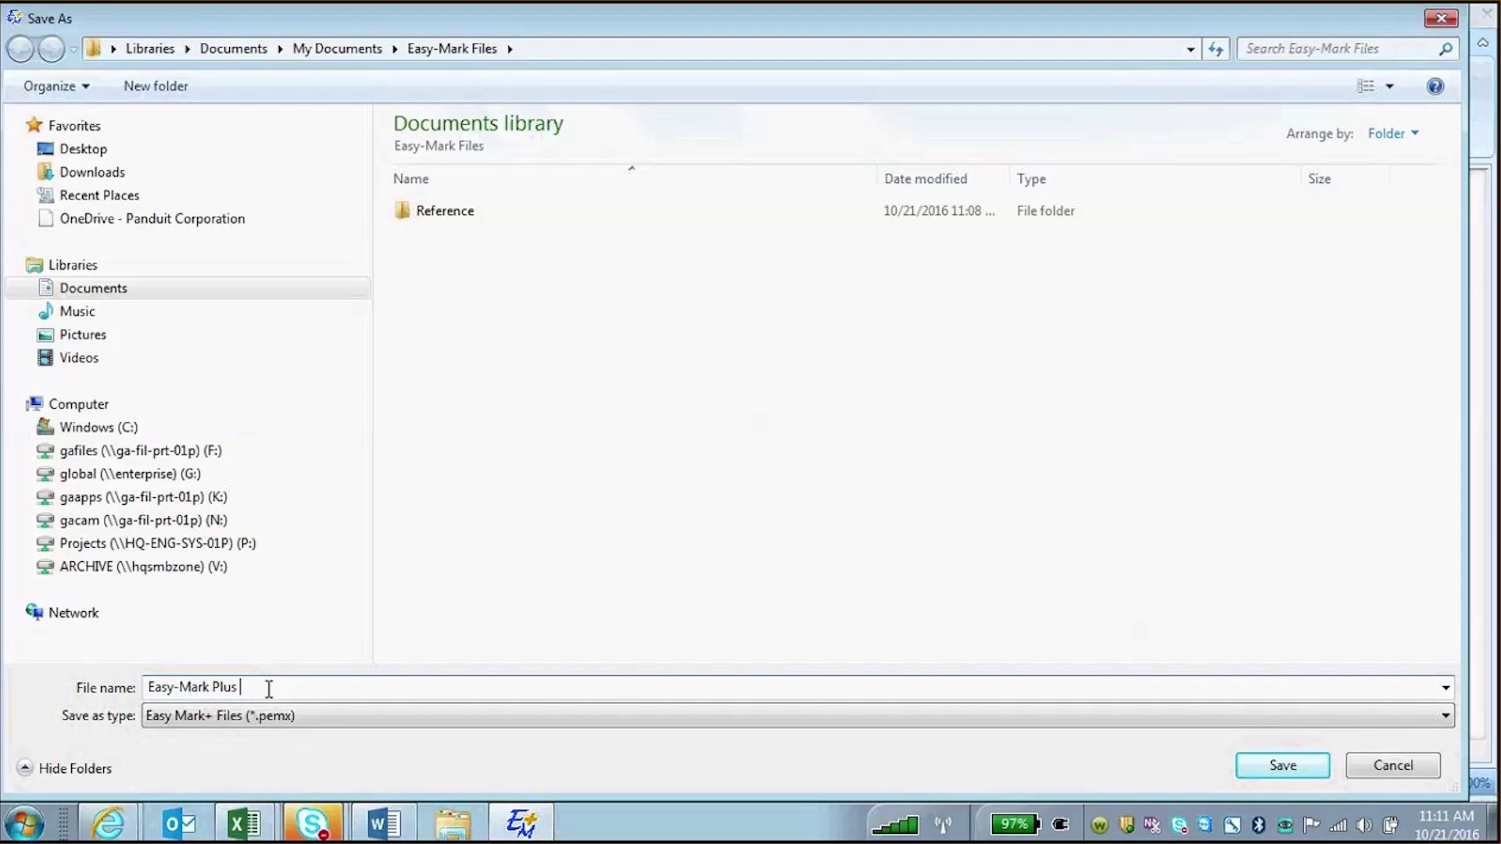
pyautogui.write('File')
pyautogui.click(1272, 766)
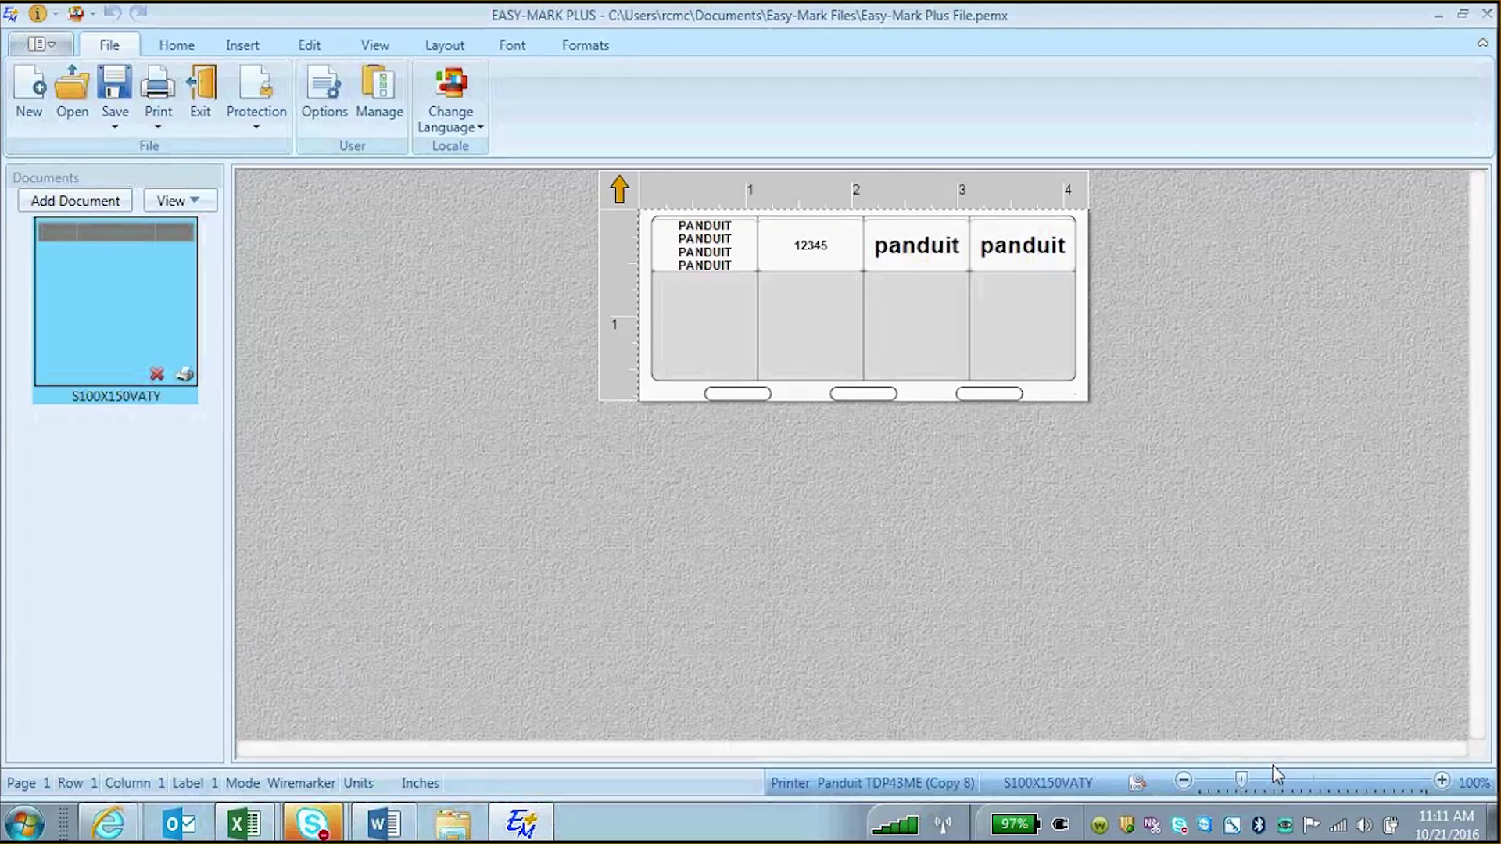